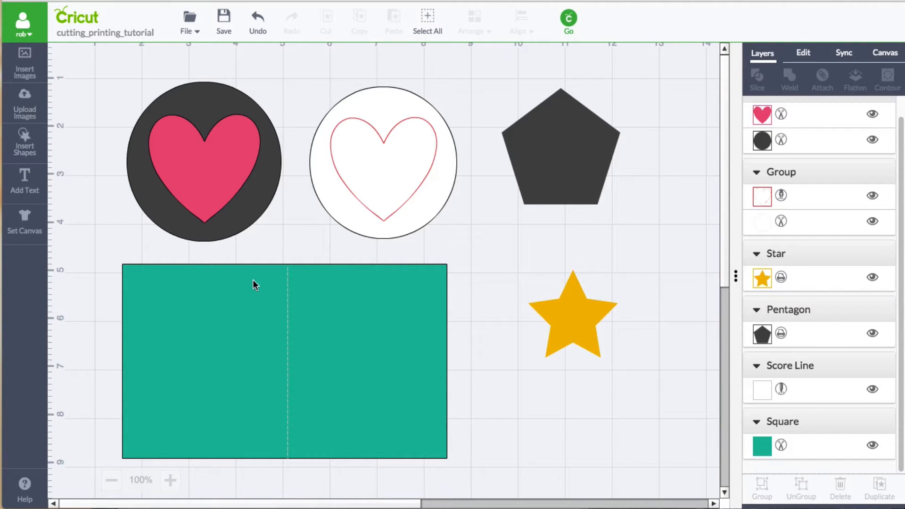
Select the pink heart group, the outlined heart group and the yellow star in turn to examine their layer line types
{"action": "left_click", "coordinate": [248, 205]}
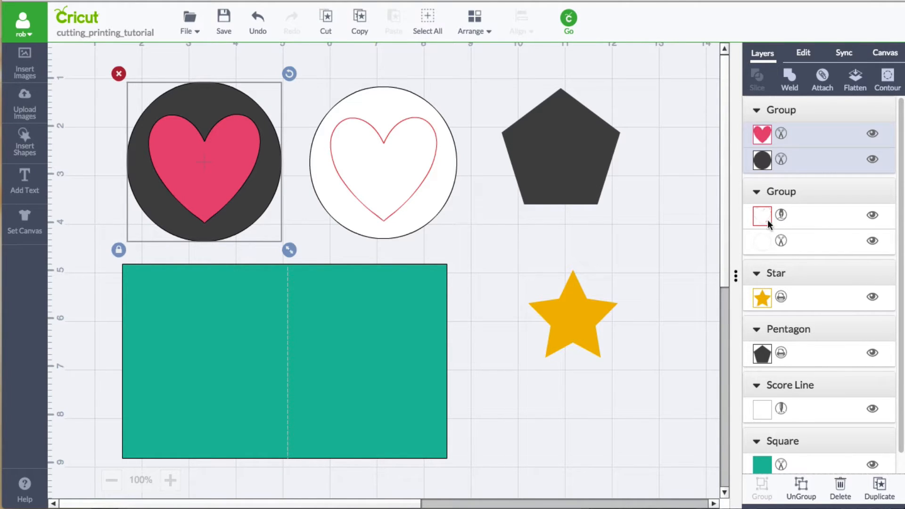
{"action": "left_click", "coordinate": [446, 206]}
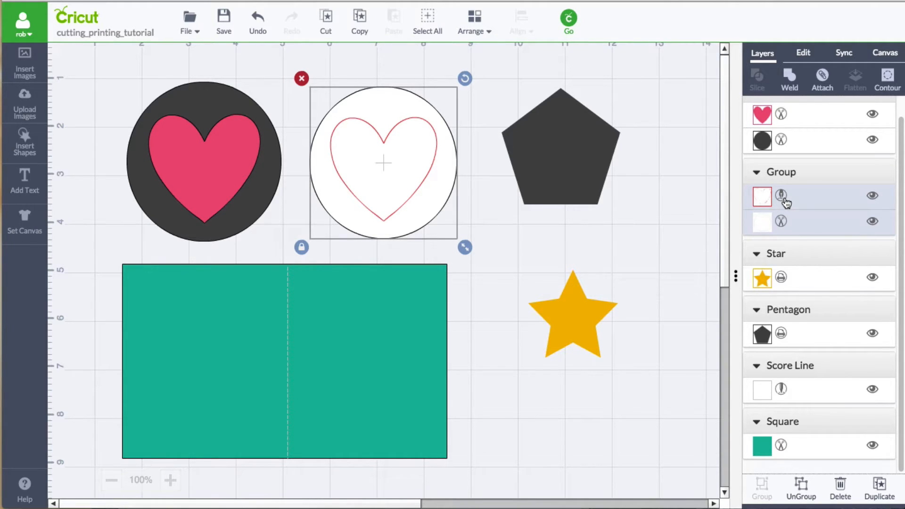
{"action": "left_click", "coordinate": [598, 319]}
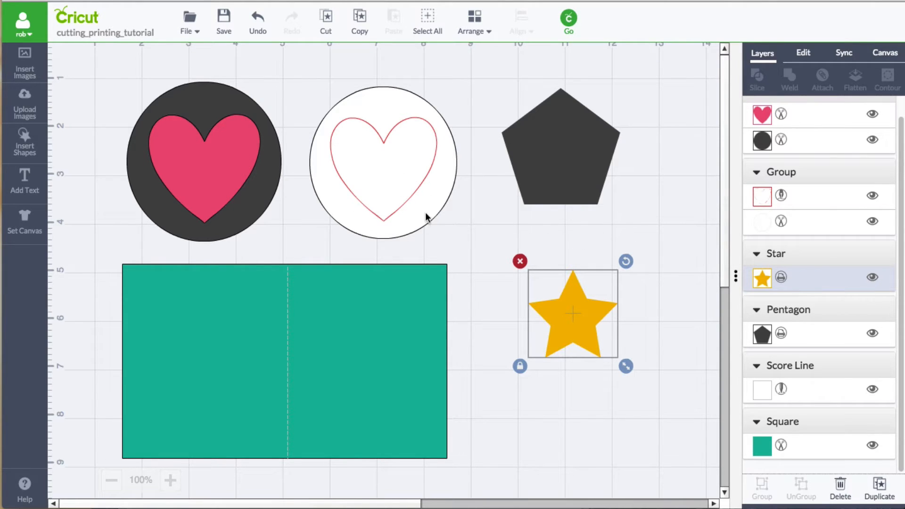
Change the pink heart's line type to Write with the Very Berry pen color
{"action": "left_click", "coordinate": [209, 186]}
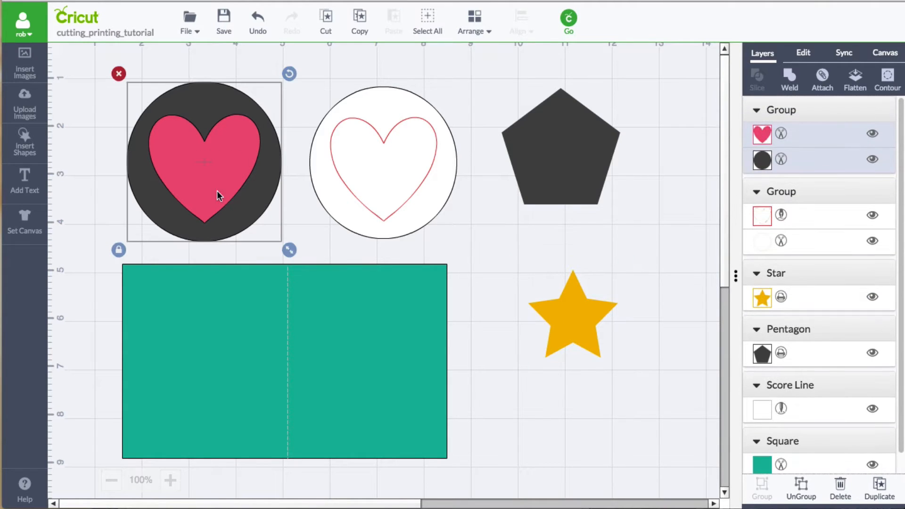
{"action": "left_click", "coordinate": [783, 136]}
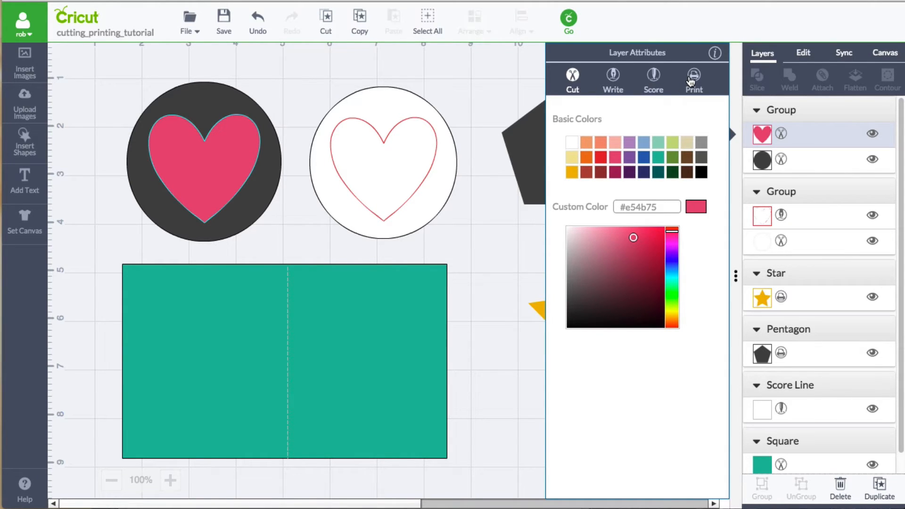
{"action": "left_click", "coordinate": [613, 75]}
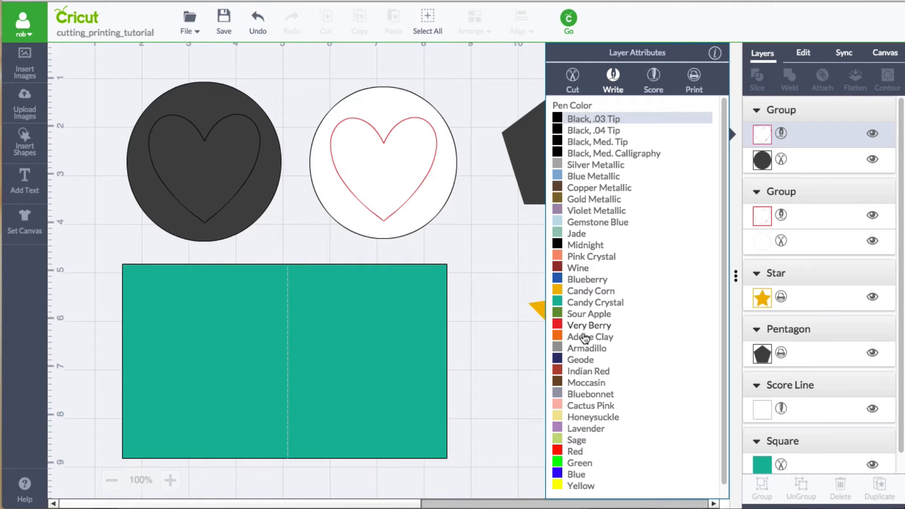
{"action": "left_click", "coordinate": [583, 327]}
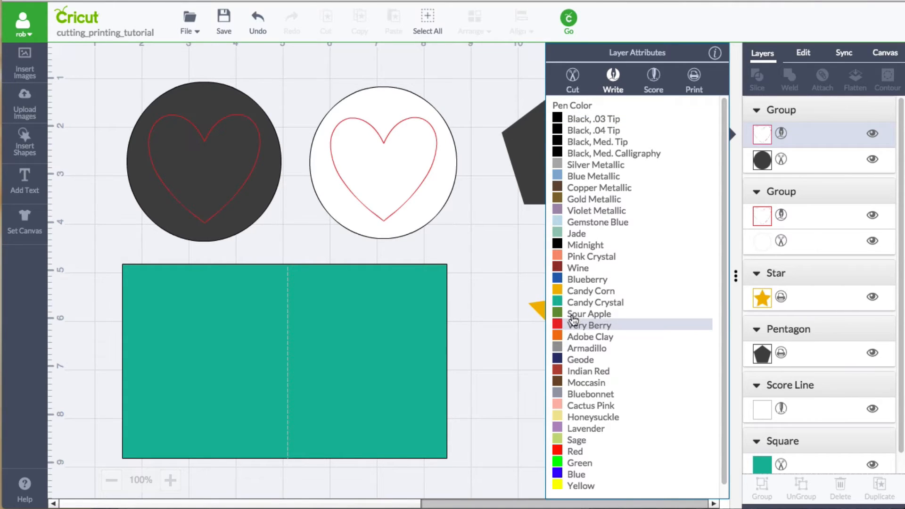
{"action": "left_click", "coordinate": [514, 328]}
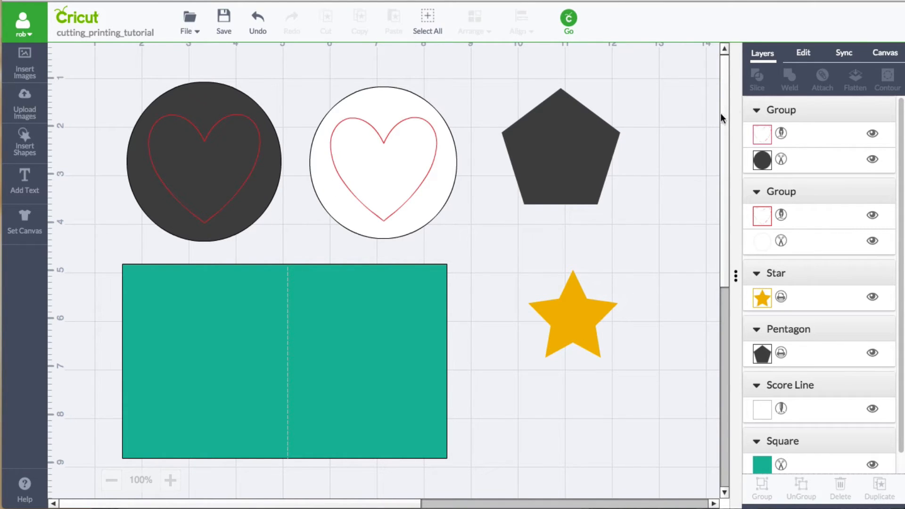
Recolor the dark circle behind the first heart to White, keeping its Cut line type
{"action": "left_click", "coordinate": [762, 160]}
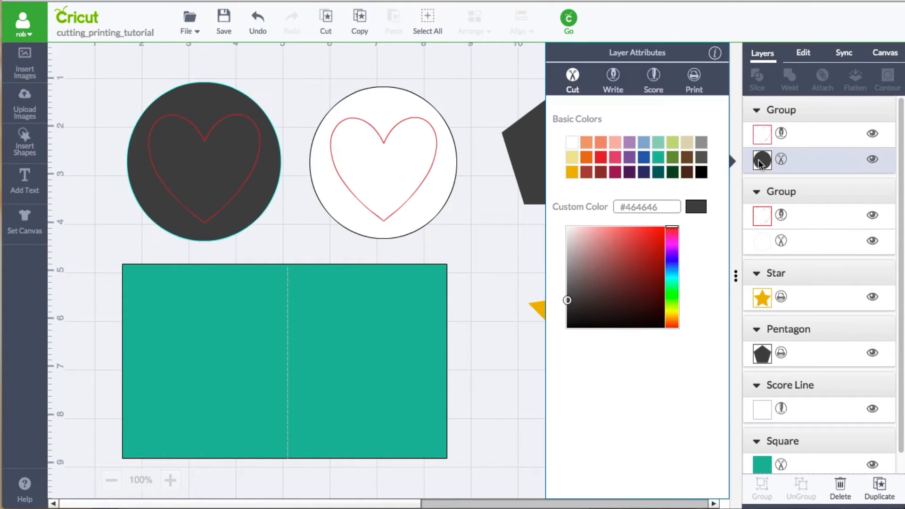
{"action": "left_click", "coordinate": [572, 143]}
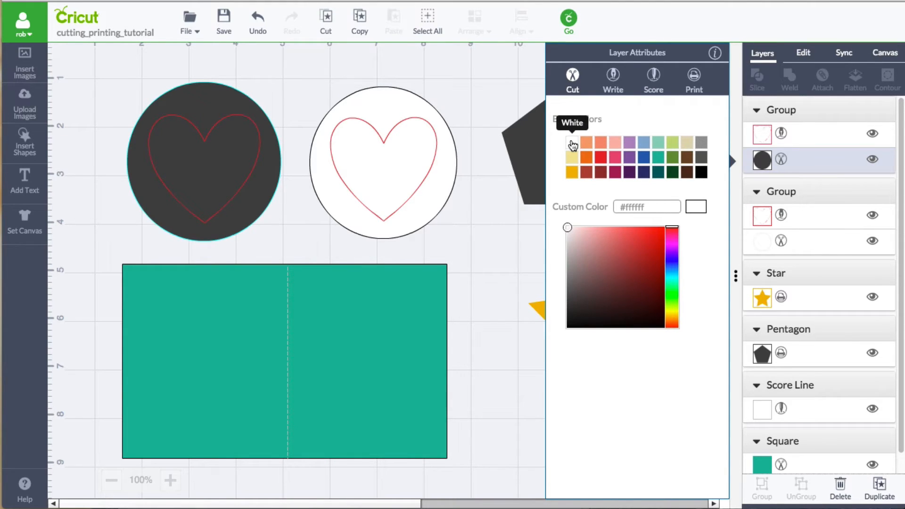
{"action": "left_click", "coordinate": [485, 249]}
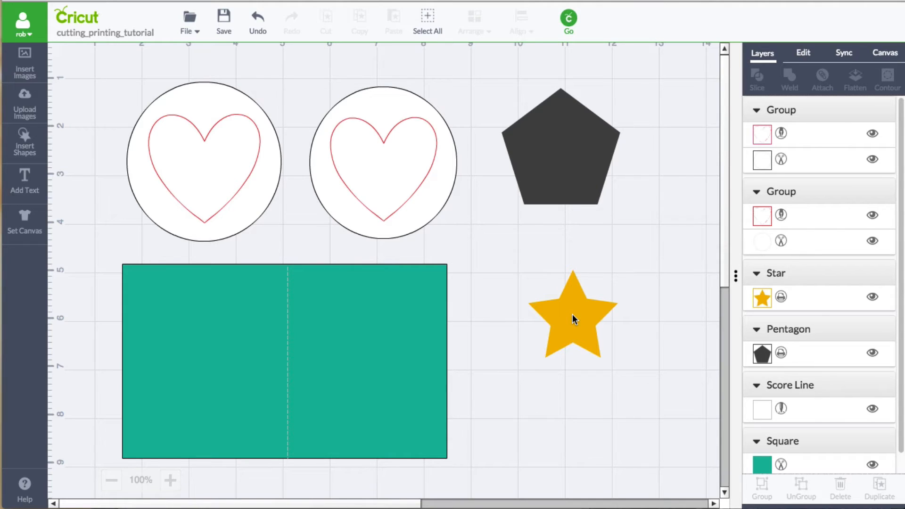
Insert a star shape, shrink it and place it beside the pentagon on its outer side
{"action": "left_click", "coordinate": [21, 155]}
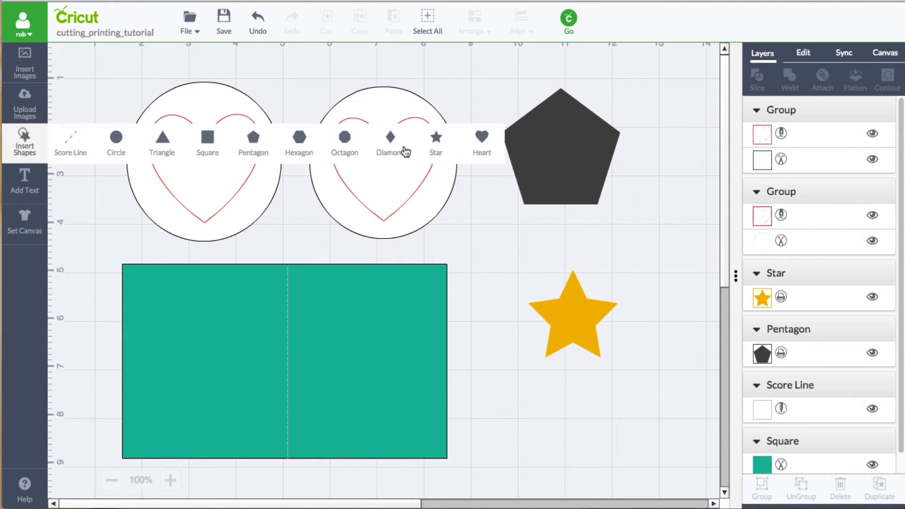
{"action": "left_click", "coordinate": [436, 141]}
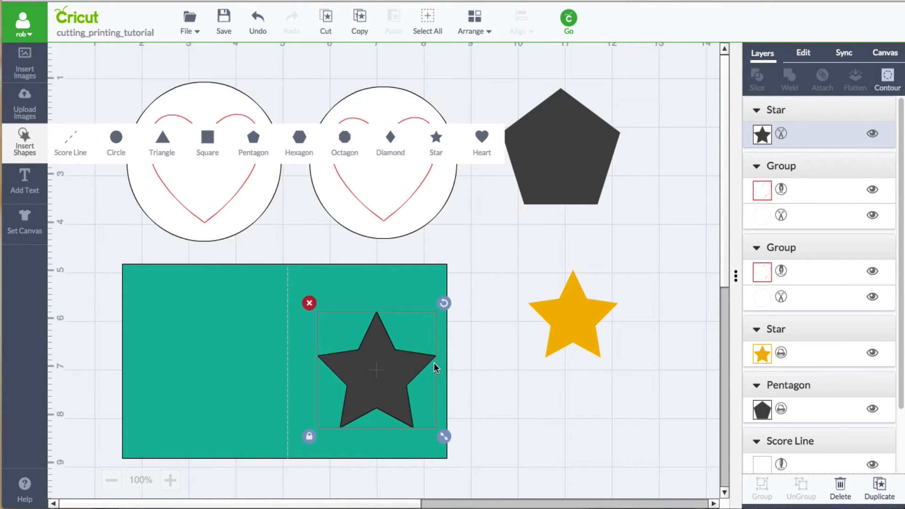
{"action": "left_click_drag", "start_coordinate": [403, 361], "coordinate": [517, 244]}
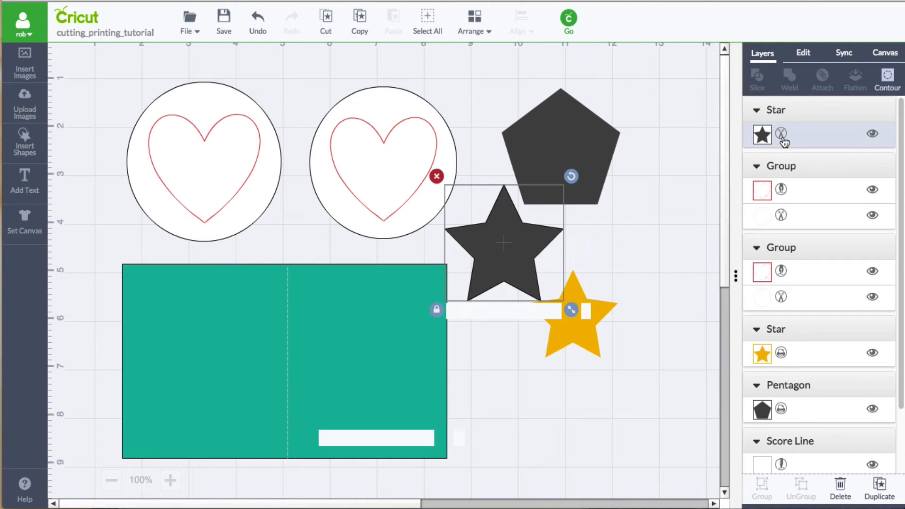
{"action": "left_click_drag", "start_coordinate": [571, 310], "coordinate": [522, 261]}
{"action": "left_click_drag", "start_coordinate": [476, 244], "coordinate": [658, 151]}
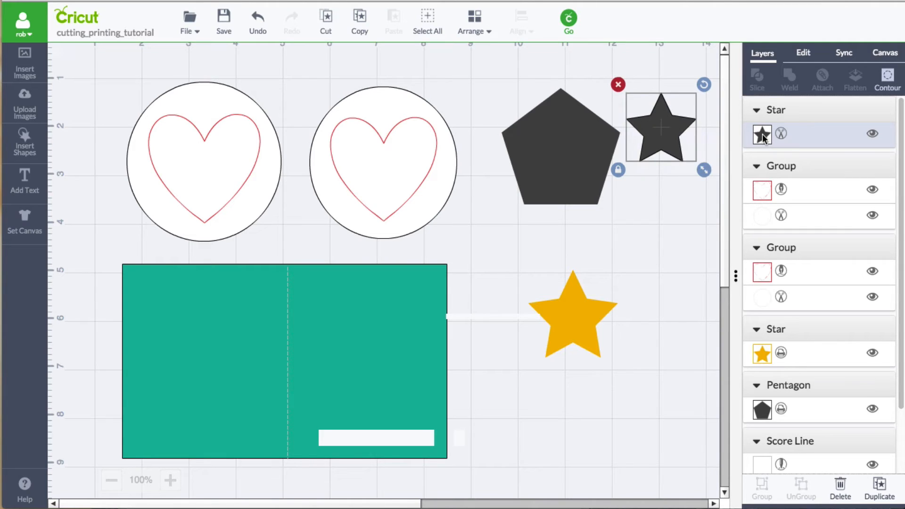
Set the new star's line type to Print, try the Candycorn color, and settle on red #e6212e
{"action": "left_click", "coordinate": [762, 134]}
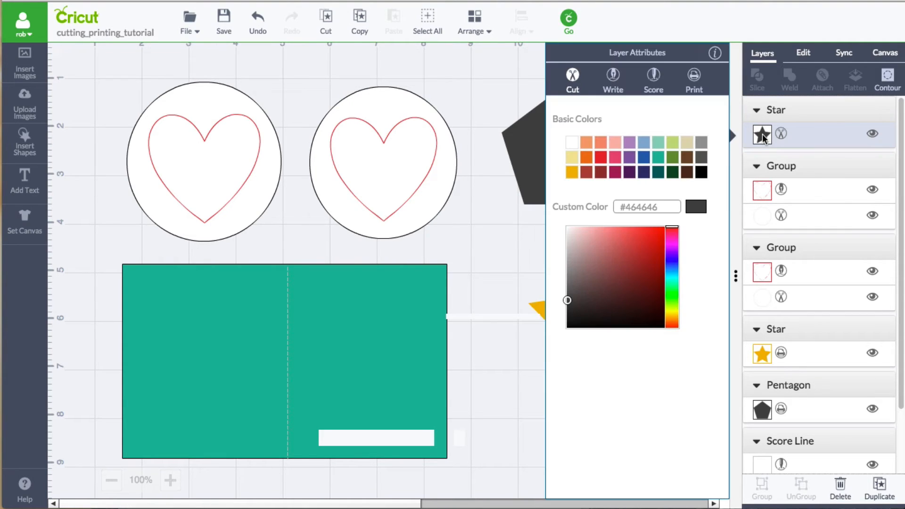
{"action": "left_click", "coordinate": [694, 80]}
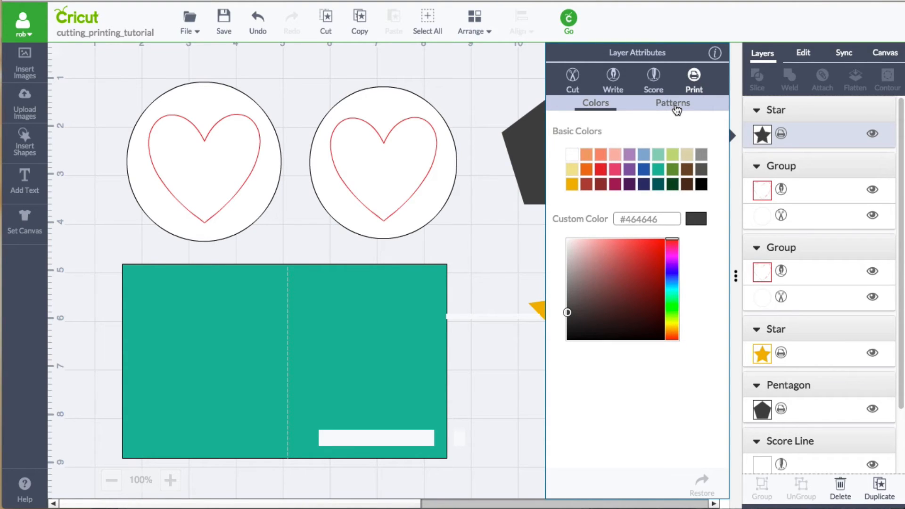
{"action": "left_click", "coordinate": [575, 186]}
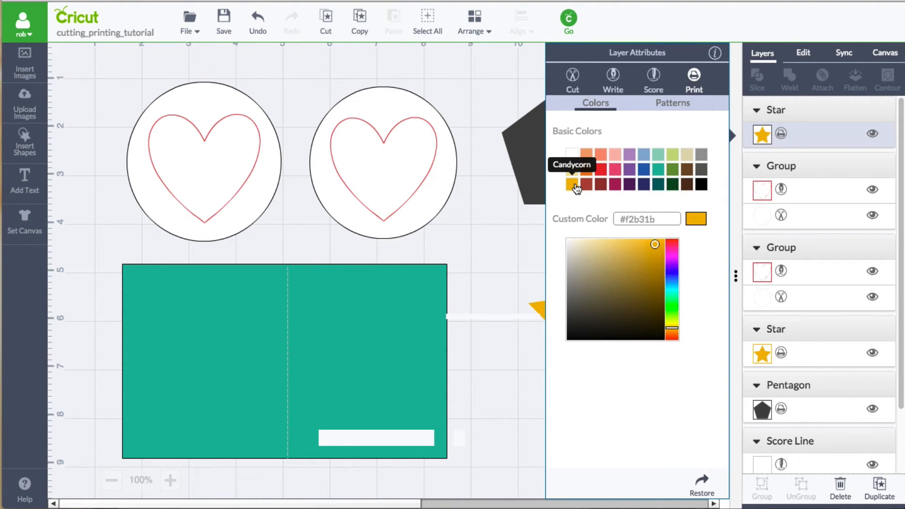
{"action": "left_click", "coordinate": [603, 169]}
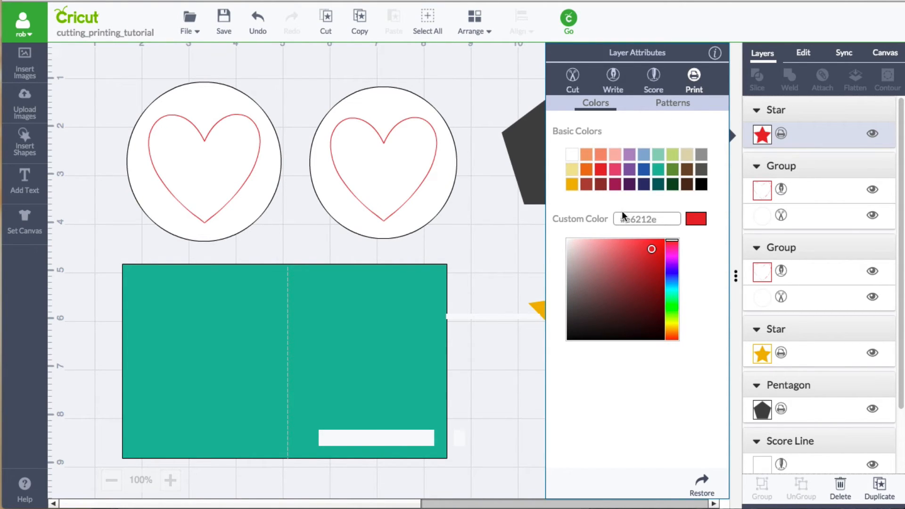
{"action": "left_click", "coordinate": [495, 273]}
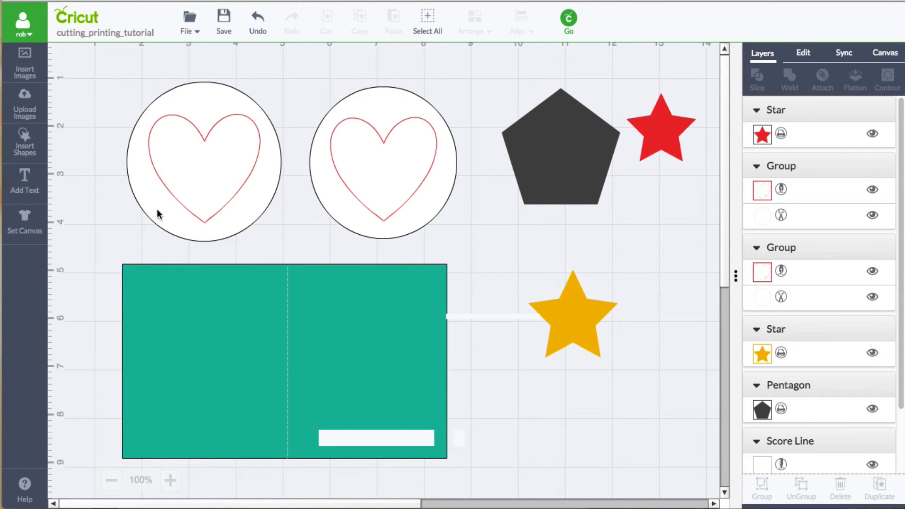
{"action": "left_click", "coordinate": [313, 322]}
{"action": "left_click", "coordinate": [20, 158]}
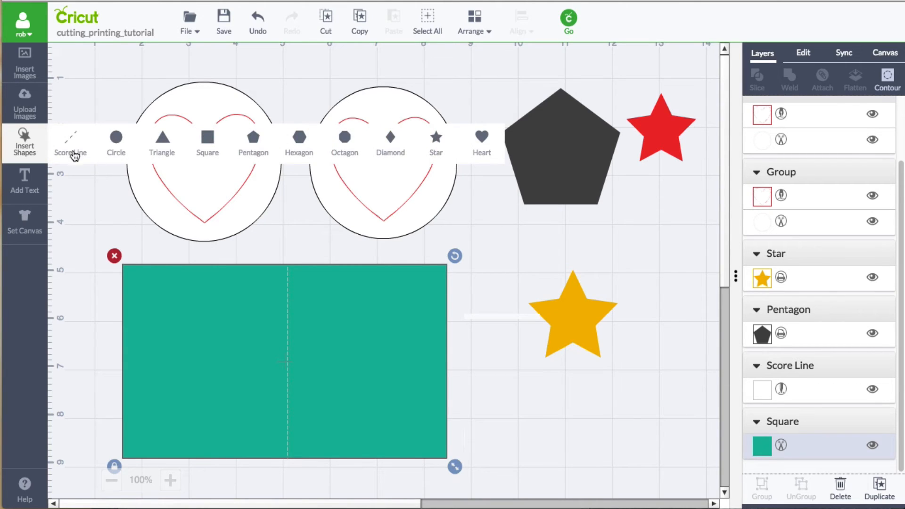
{"action": "left_click", "coordinate": [79, 224]}
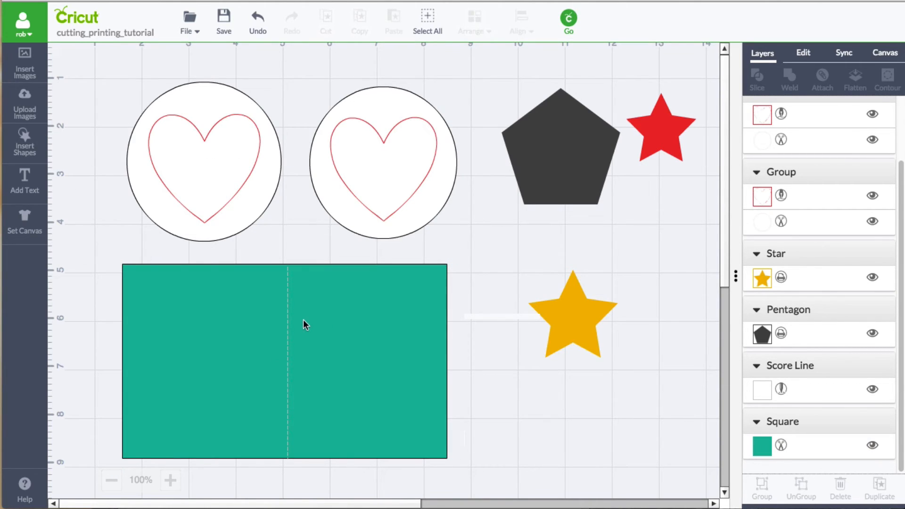
Attach the vertical score line to the teal rectangle
{"action": "left_click", "coordinate": [290, 319]}
{"action": "mouse_move", "coordinate": [286, 319]}
{"action": "left_mouse_down"}
{"action": "mouse_move", "coordinate": [295, 317]}
{"action": "mouse_move", "coordinate": [258, 289]}
{"action": "mouse_move", "coordinate": [340, 306]}
{"action": "mouse_move", "coordinate": [282, 328]}
{"action": "mouse_move", "coordinate": [286, 316]}
{"action": "left_mouse_up"}
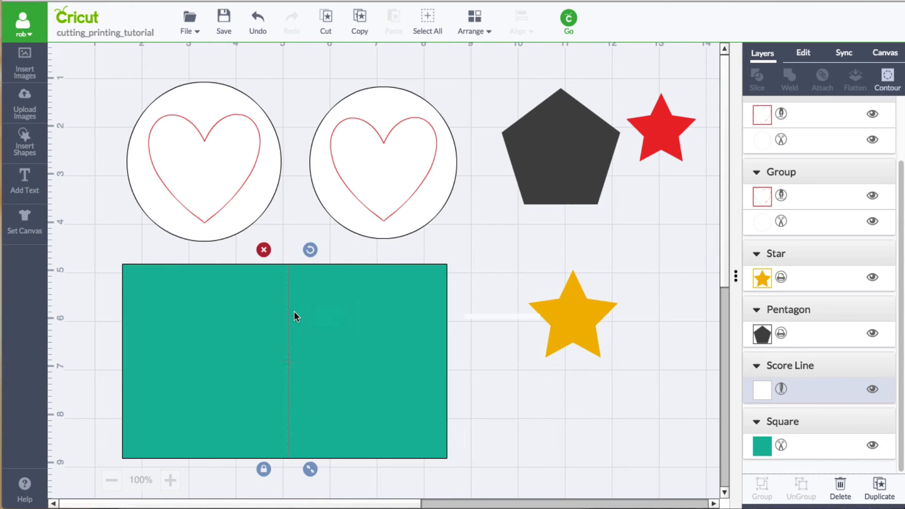
{"action": "left_click_drag", "start_coordinate": [98, 233], "coordinate": [498, 486]}
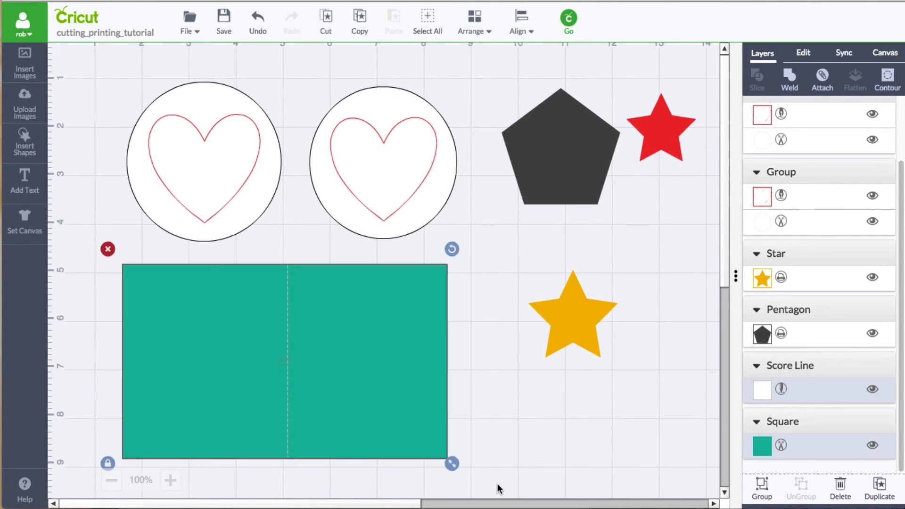
{"action": "left_click", "coordinate": [822, 79]}
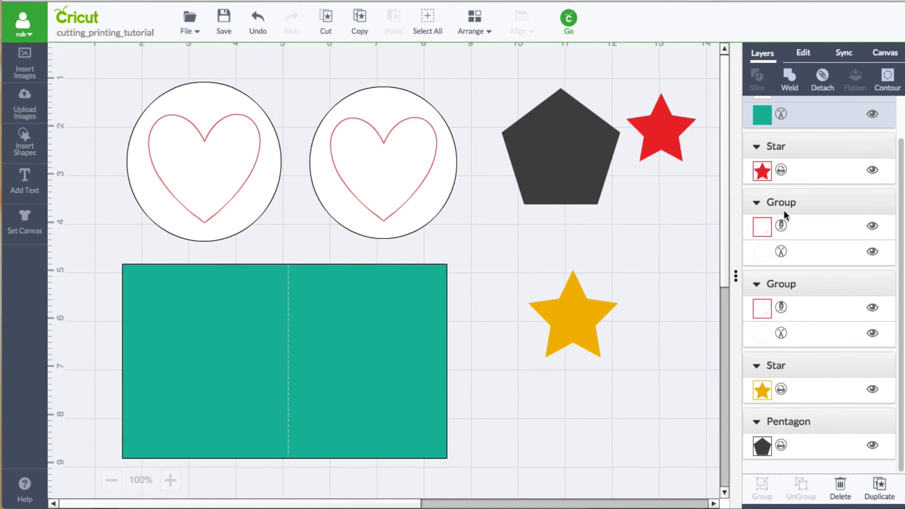
Switch the red star's line type through Cut and Write, ending on Score
{"action": "scroll", "coordinate": [792, 206], "scroll_direction": "up", "scroll_amount": 2}
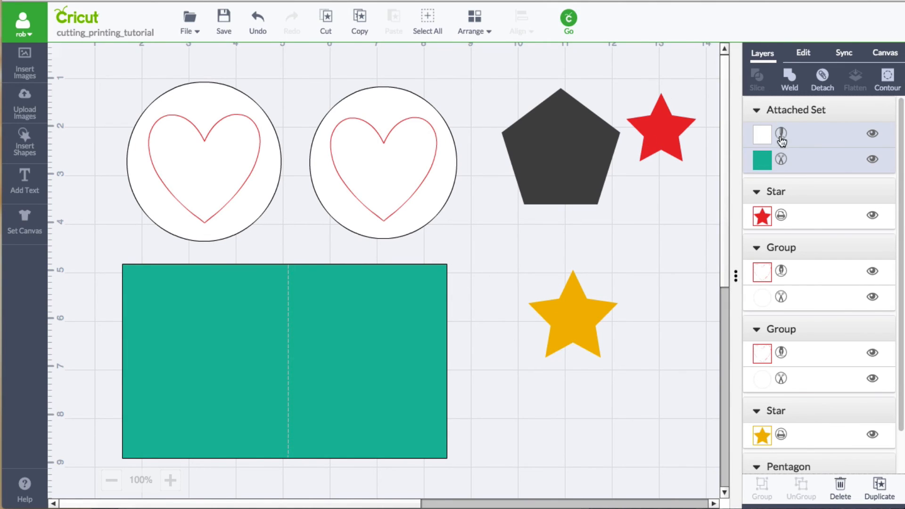
{"action": "left_click", "coordinate": [781, 217]}
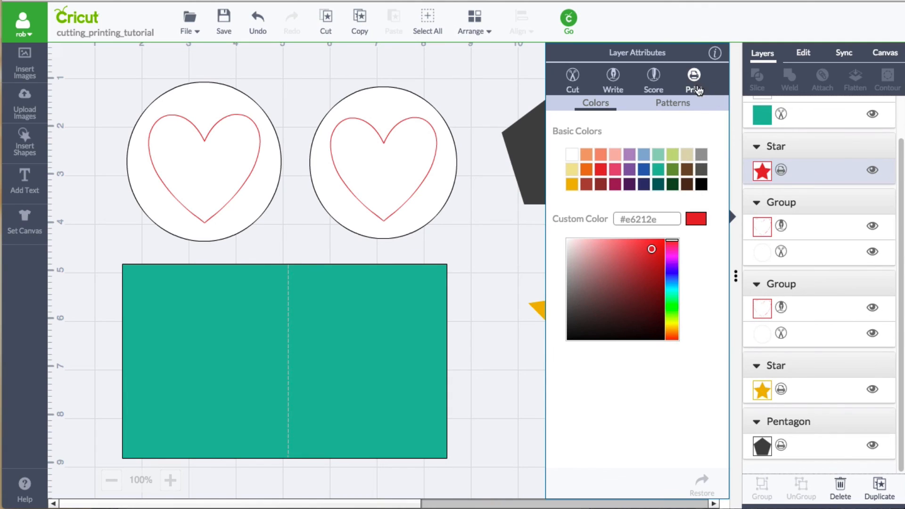
{"action": "left_click", "coordinate": [573, 77]}
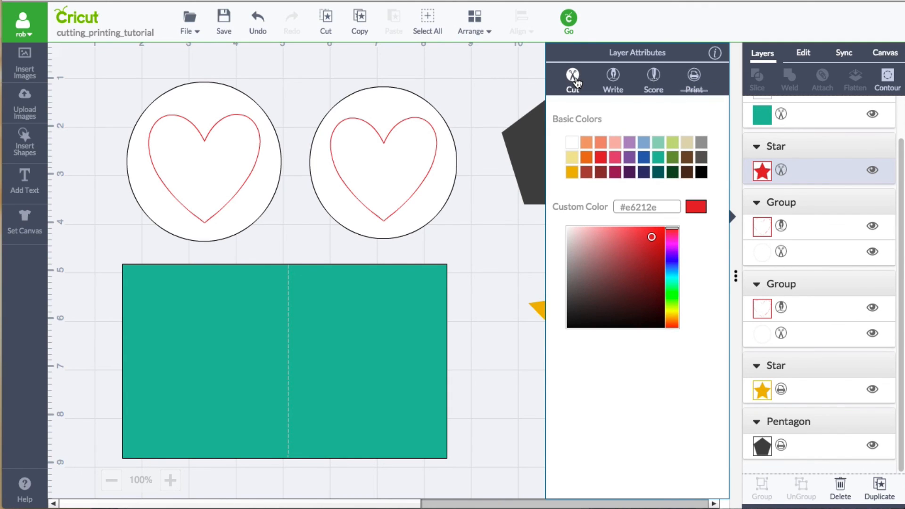
{"action": "left_click", "coordinate": [614, 81]}
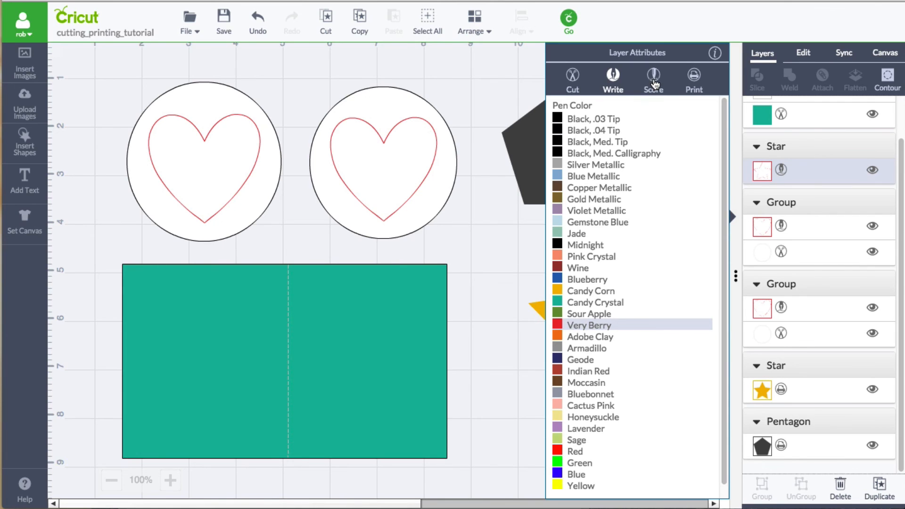
{"action": "left_click", "coordinate": [654, 83]}
{"action": "left_click", "coordinate": [527, 213]}
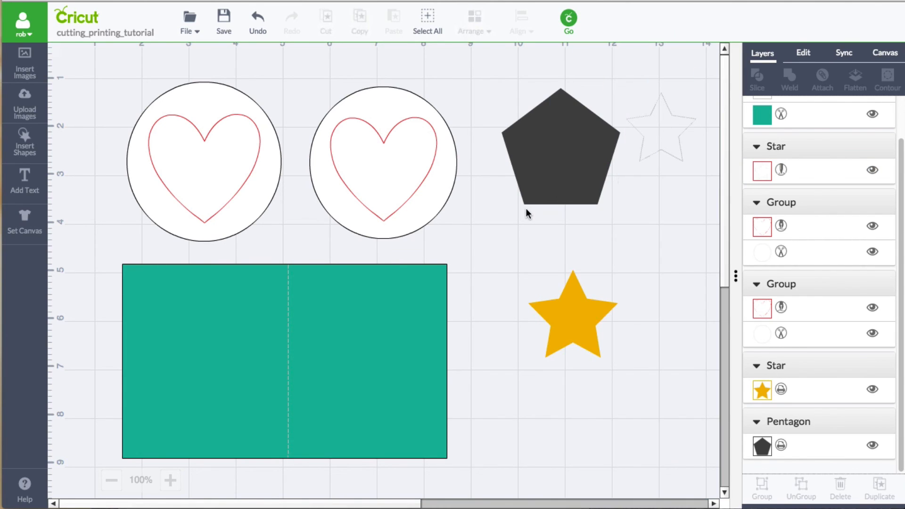
Enlarge the scored star and move it into the space between the second heart circle, the pentagon and the yellow star
{"action": "left_click_drag", "start_coordinate": [657, 152], "coordinate": [552, 358]}
{"action": "left_click_drag", "start_coordinate": [519, 320], "coordinate": [508, 293]}
{"action": "left_click", "coordinate": [473, 21]}
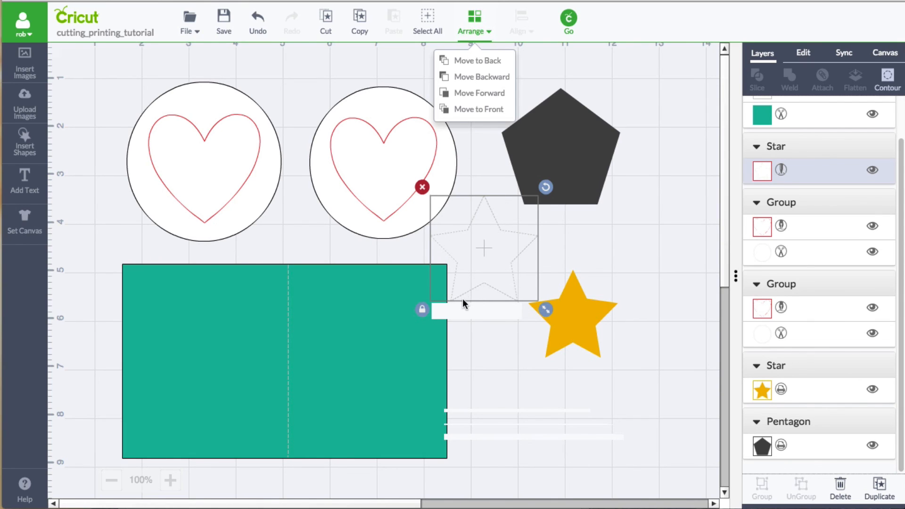
{"action": "left_click", "coordinate": [480, 329]}
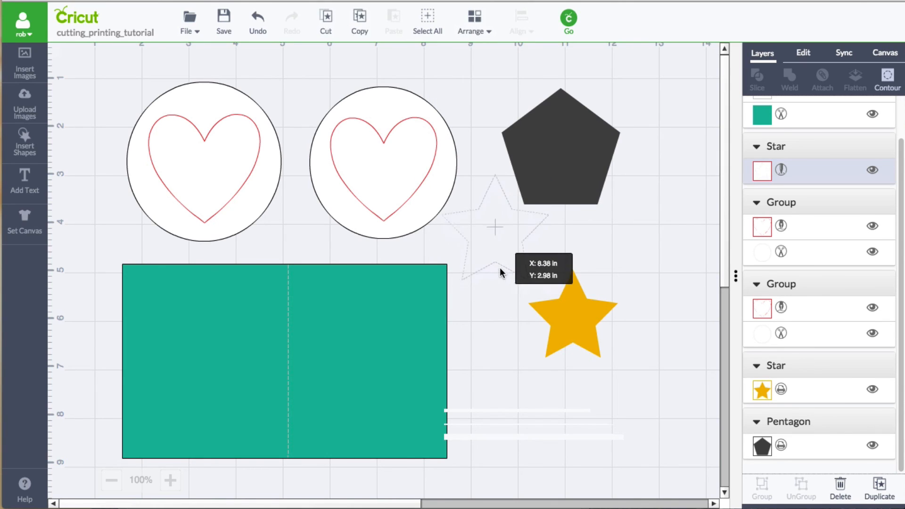